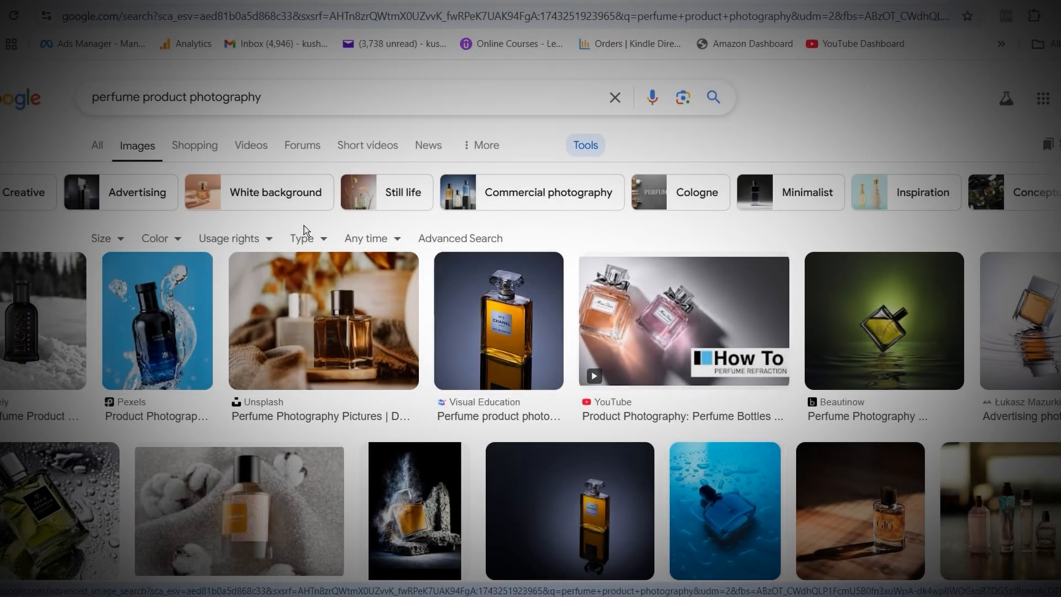
Step: Filter the perfume product photography image results by the color black
{"action": "left_click", "coordinate": [586, 150]}
{"action": "left_click", "coordinate": [588, 151]}
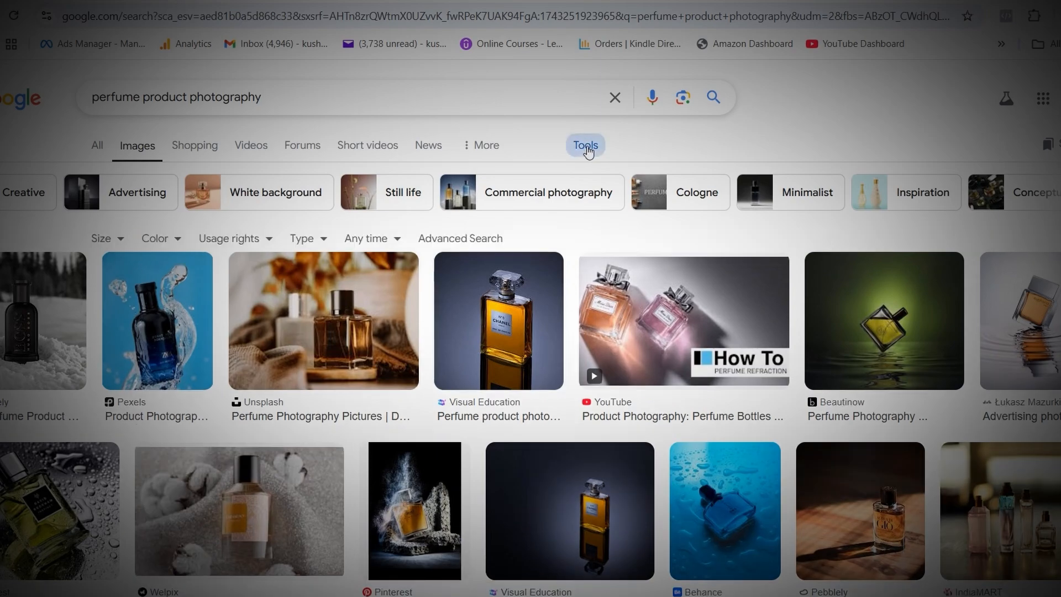
{"action": "left_click", "coordinate": [161, 243]}
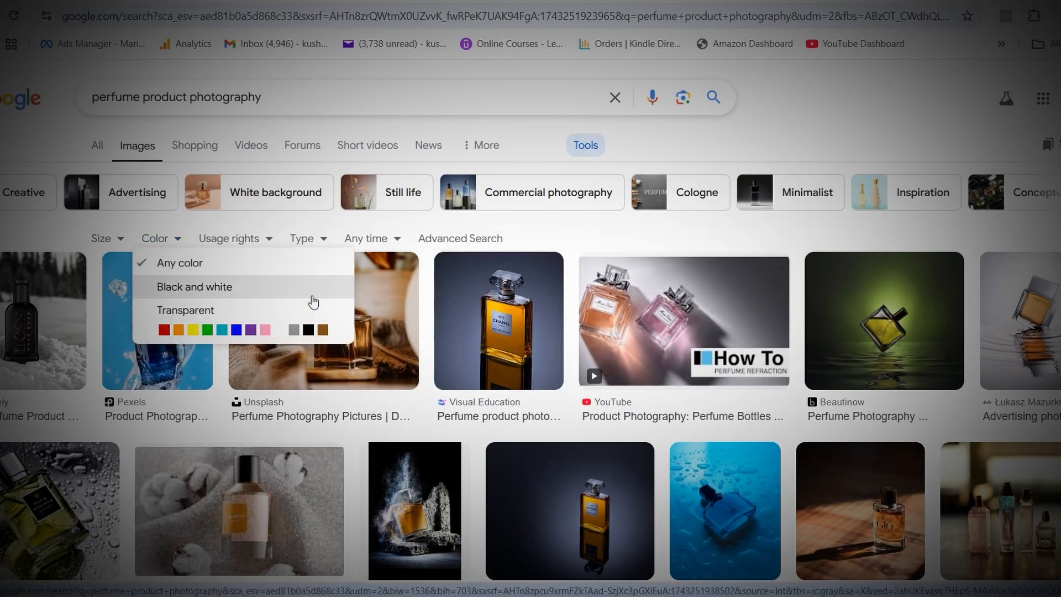
{"action": "left_click", "coordinate": [309, 330]}
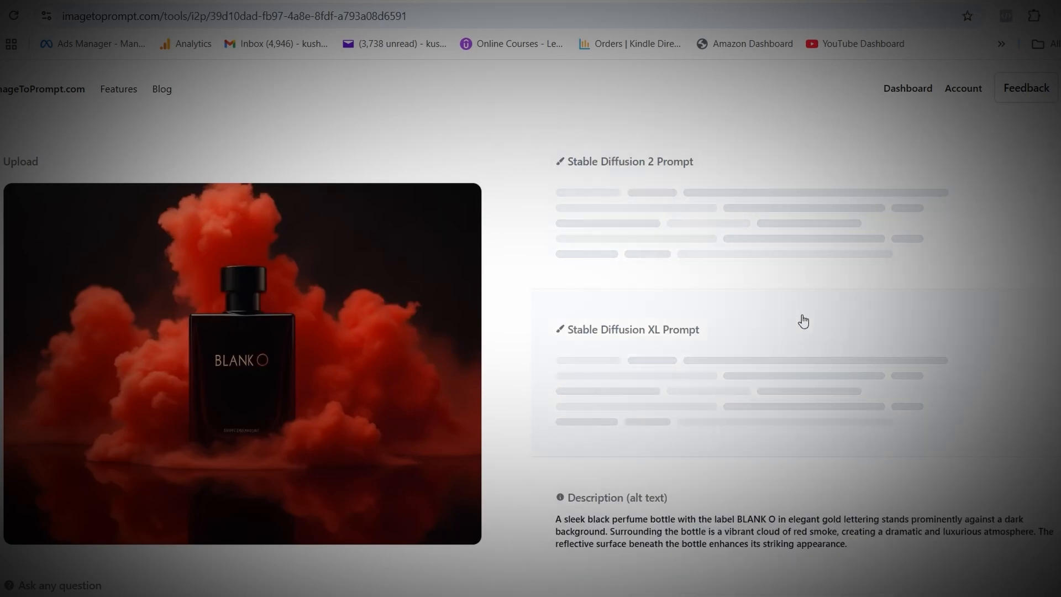
Step: Switch to Ideogram, enter the prompt for a sleek black perfume bottle in swirling red smoke, and set a 4:3 landscape aspect ratio
{"action": "scroll", "coordinate": [801, 323], "scroll_direction": "down", "scroll_amount": 1}
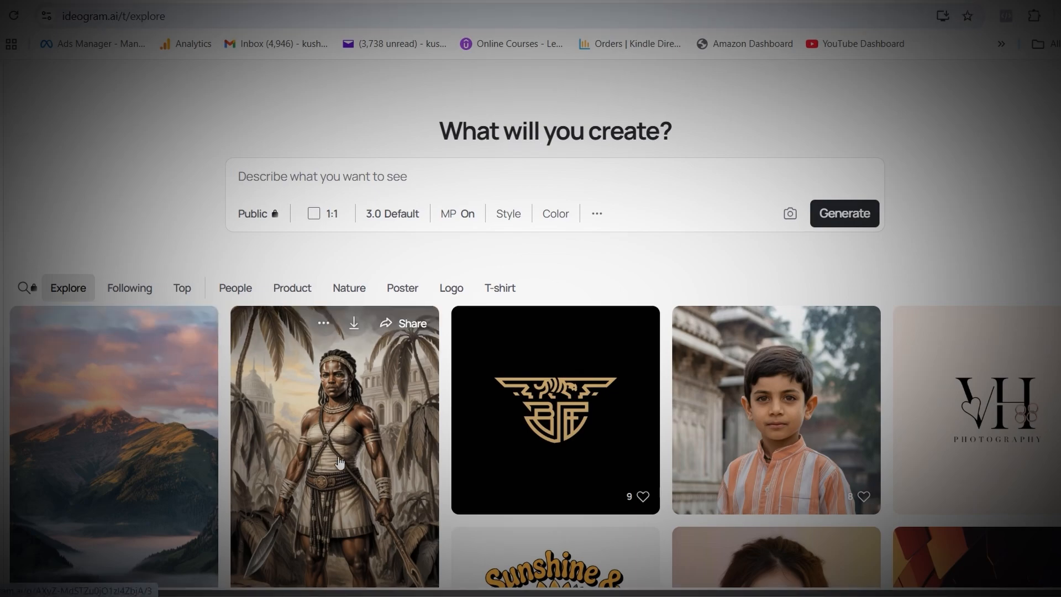
{"action": "left_click", "coordinate": [394, 216]}
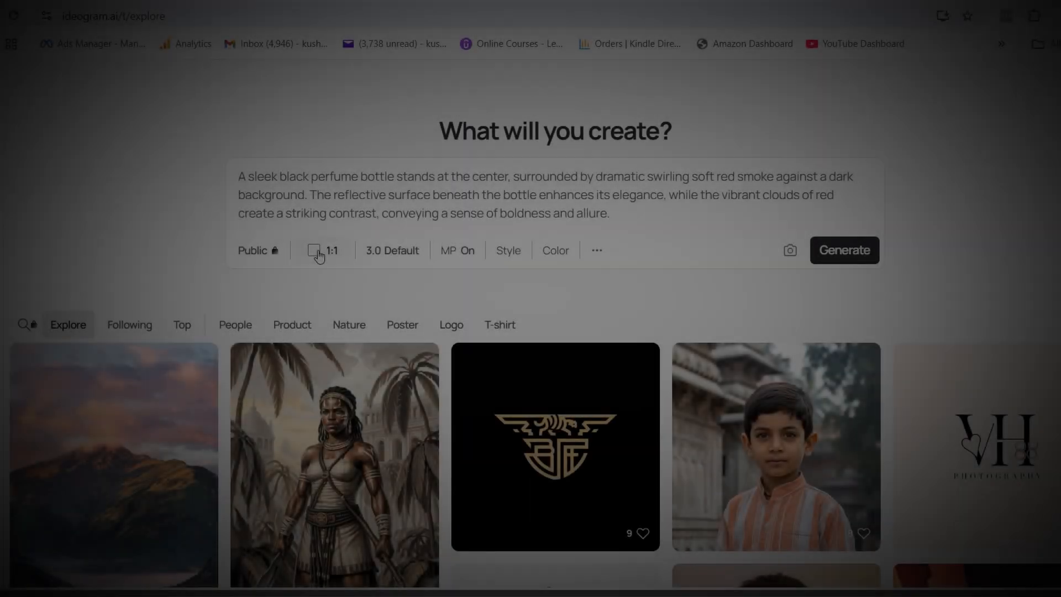
{"action": "left_click", "coordinate": [323, 250]}
{"action": "left_click", "coordinate": [584, 375]}
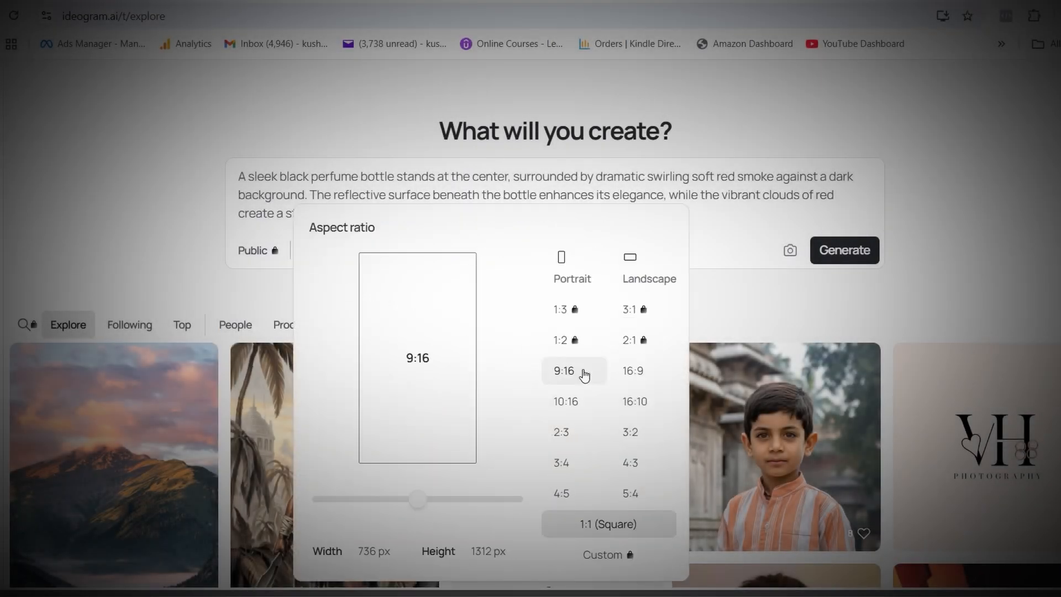
{"action": "left_click", "coordinate": [581, 393]}
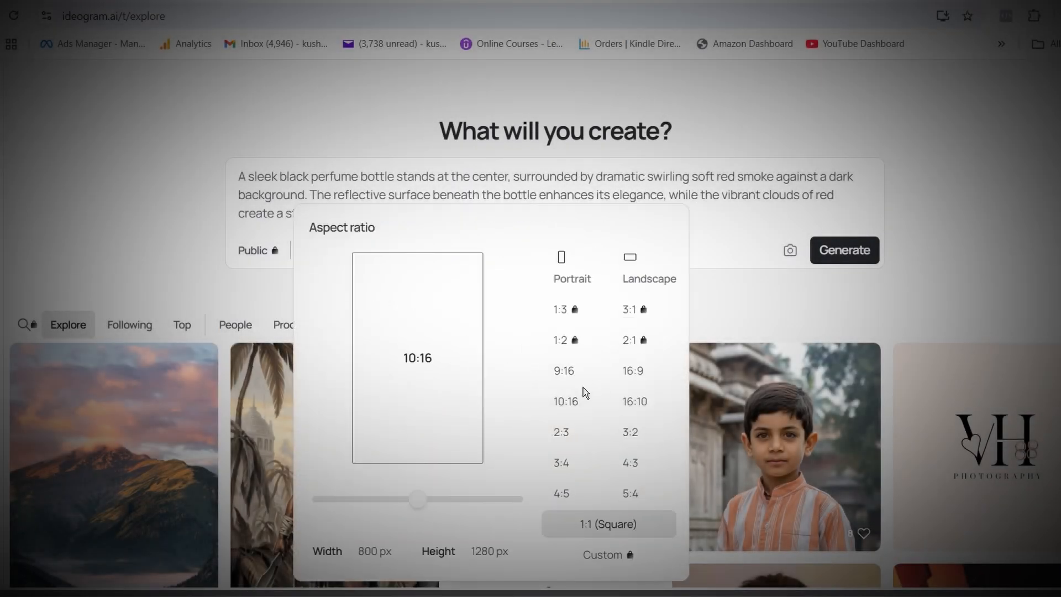
{"action": "left_click", "coordinate": [623, 431]}
{"action": "left_click", "coordinate": [624, 463]}
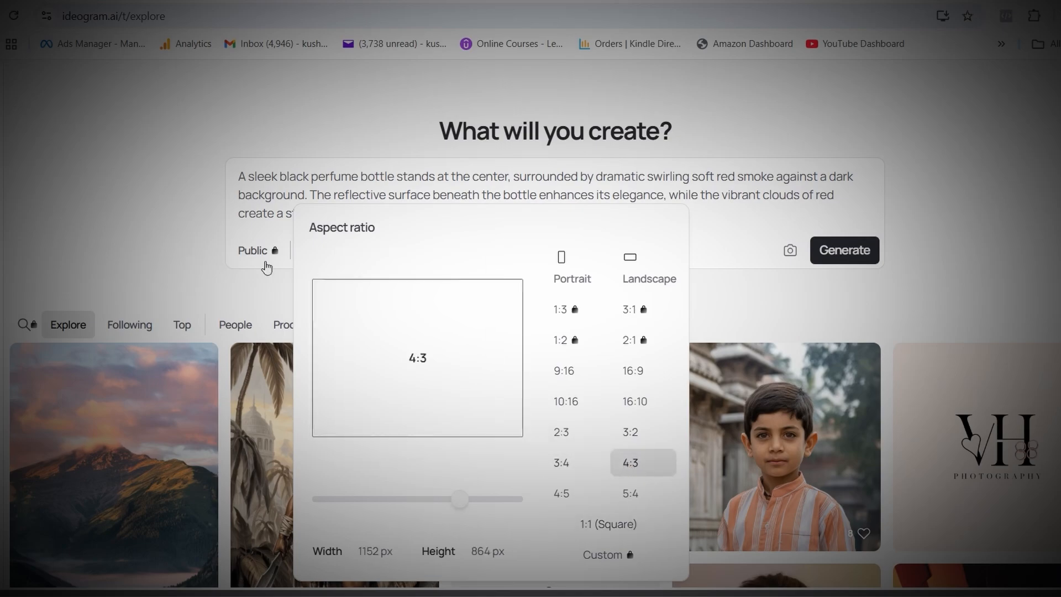
{"action": "left_click", "coordinate": [204, 228]}
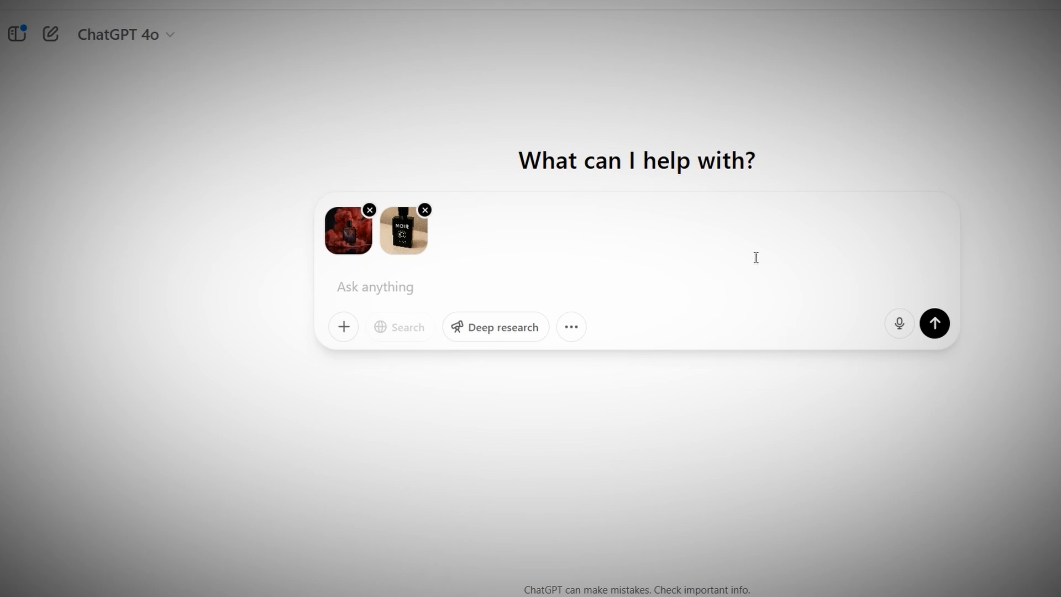
Step: Have ChatGPT create an image with the prompt "replace the bottle in the first image with the bottle in the second image...horizontal aspect ratio"
{"action": "left_click", "coordinate": [573, 329]}
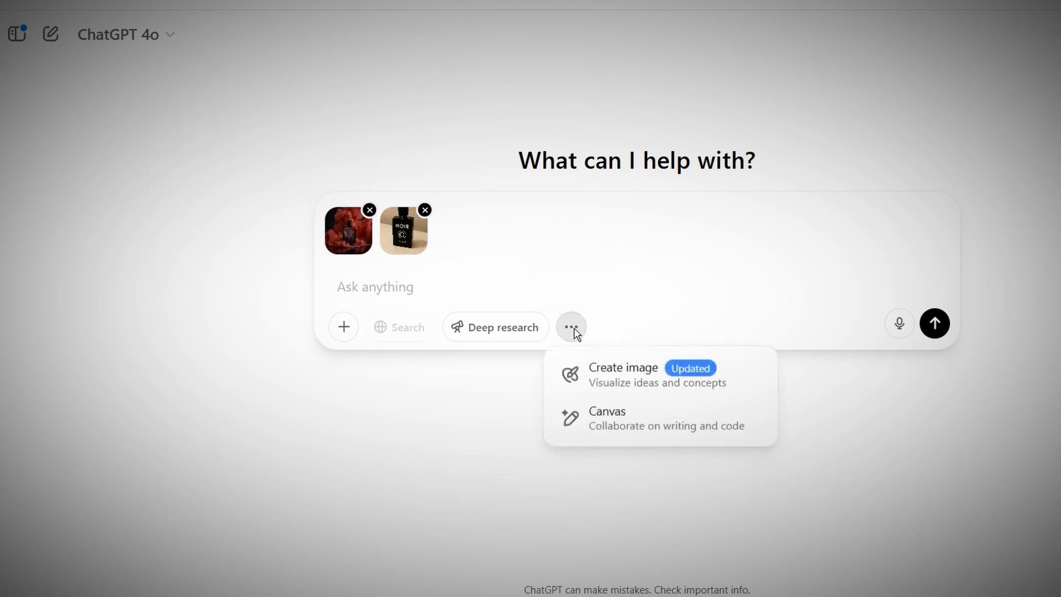
{"action": "left_click", "coordinate": [626, 381]}
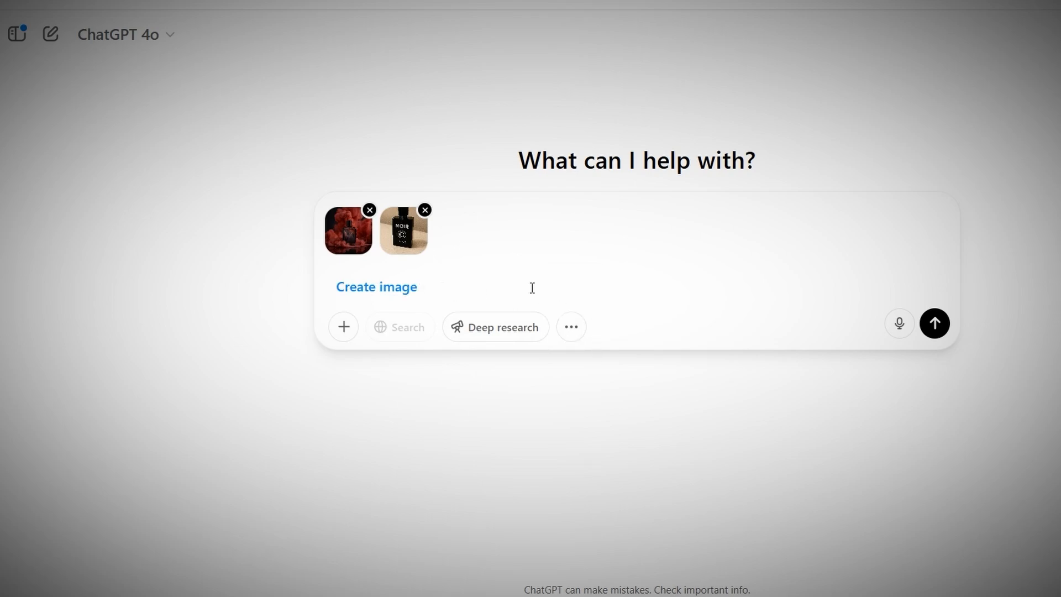
{"action": "type", "text": "replace the bottle in the first image with the bottle in the second image...horizontal aspect ratio"}
{"action": "left_click", "coordinate": [934, 330]}
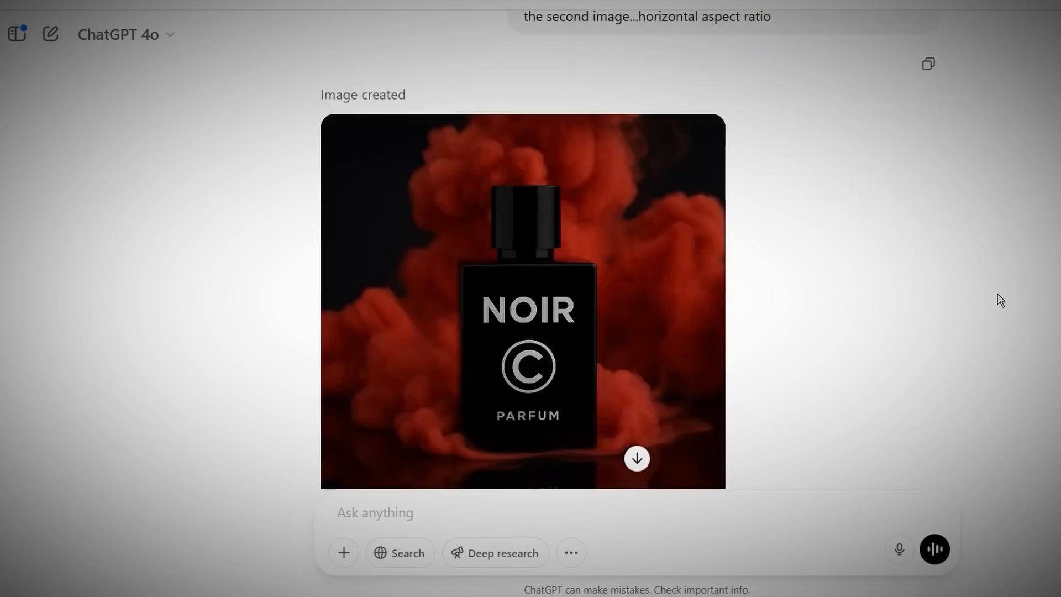
{"action": "scroll", "coordinate": [646, 343], "scroll_direction": "down", "scroll_amount": 3}
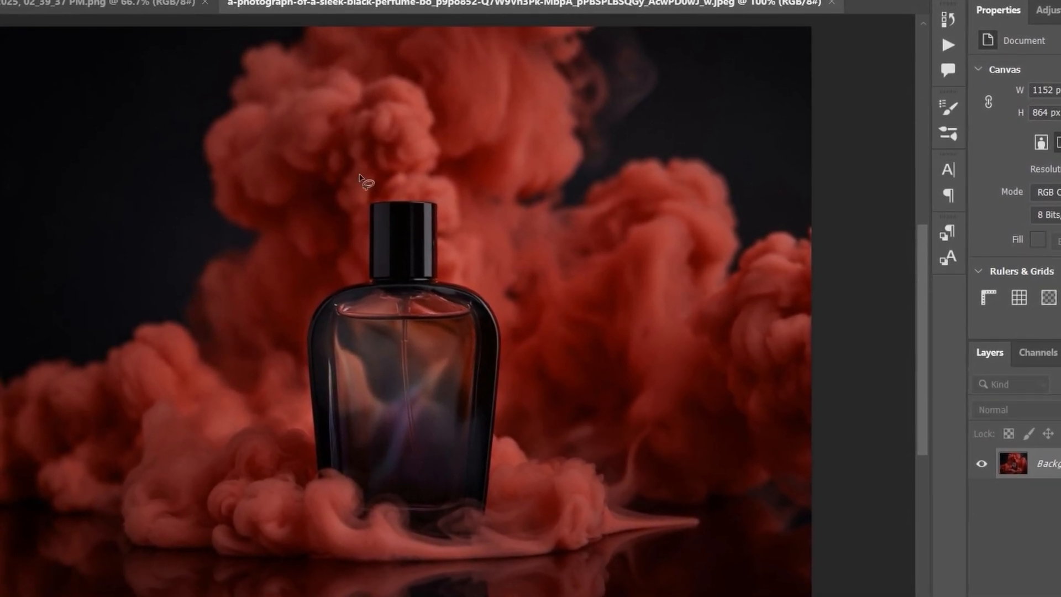
Step: Switch to Photoshop, lasso the bottle, replace it using Generative Fill with "remove bottle", and stamp the visible layers onto a new layer
{"action": "mouse_move", "coordinate": [273, 394]}
{"action": "left_mouse_down"}
{"action": "mouse_move", "coordinate": [279, 596]}
{"action": "mouse_move", "coordinate": [420, 596]}
{"action": "mouse_move", "coordinate": [533, 502]}
{"action": "mouse_move", "coordinate": [522, 285]}
{"action": "mouse_move", "coordinate": [439, 183]}
{"action": "mouse_move", "coordinate": [397, 165]}
{"action": "mouse_move", "coordinate": [362, 172]}
{"action": "left_mouse_up"}
{"action": "left_click", "coordinate": [285, 136]}
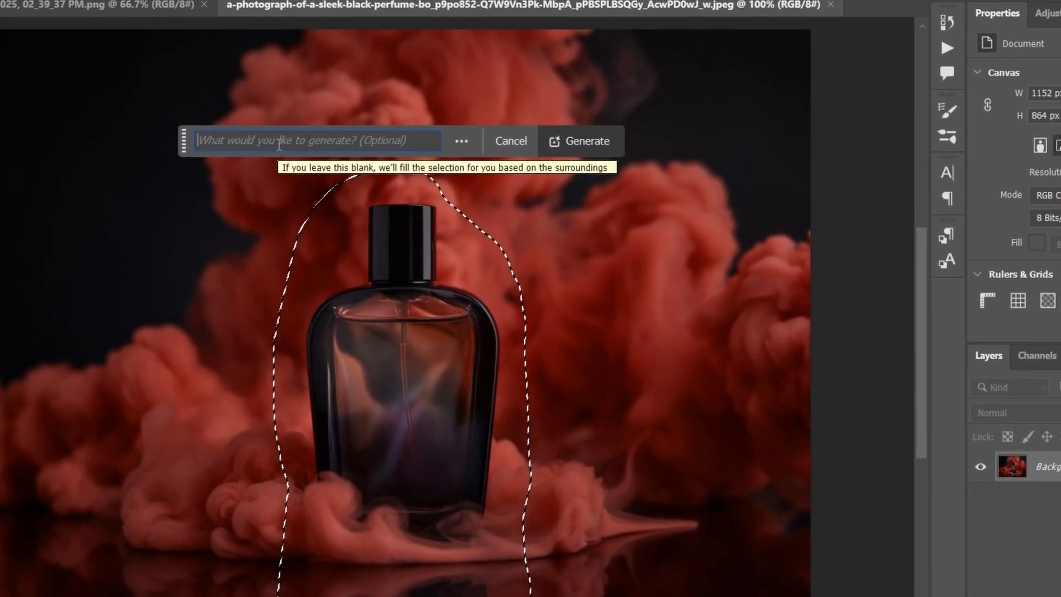
{"action": "type", "text": "remove bot"}
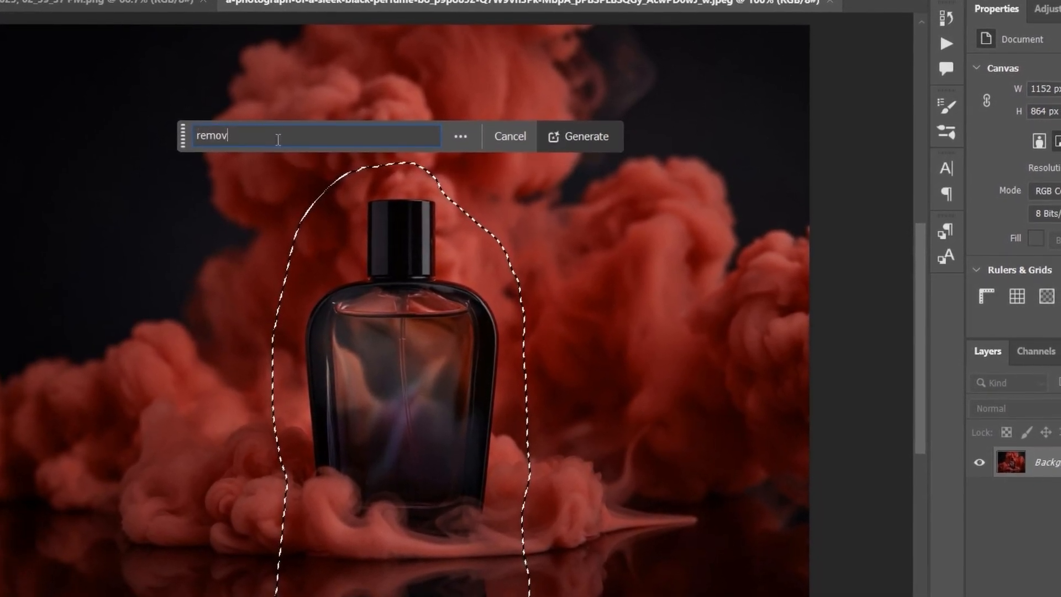
{"action": "type", "text": "tle"}
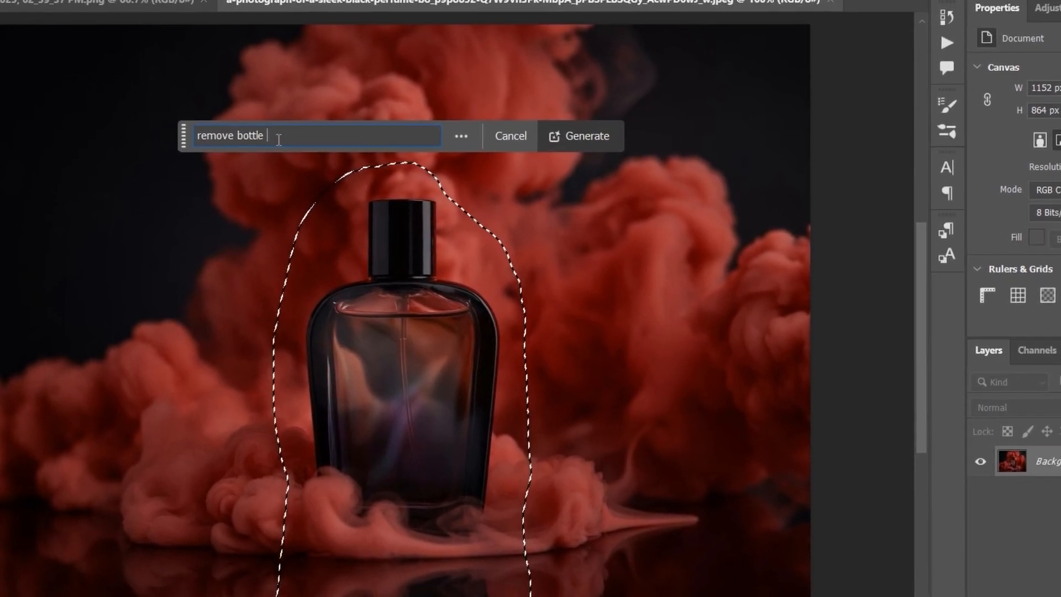
{"action": "left_click", "coordinate": [593, 142]}
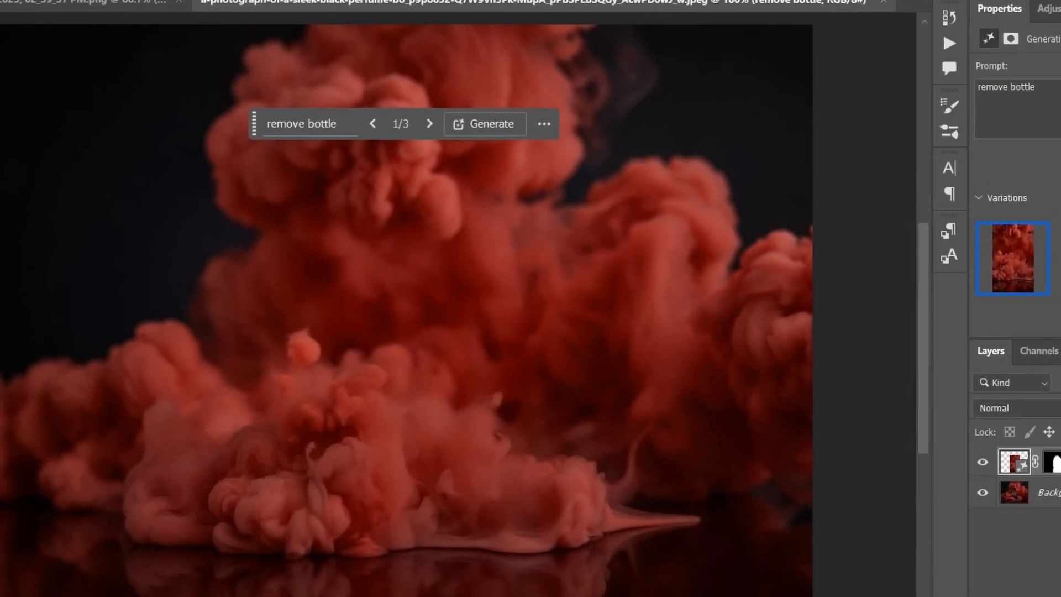
{"action": "key", "text": "ctrl+shift+alt+n"}
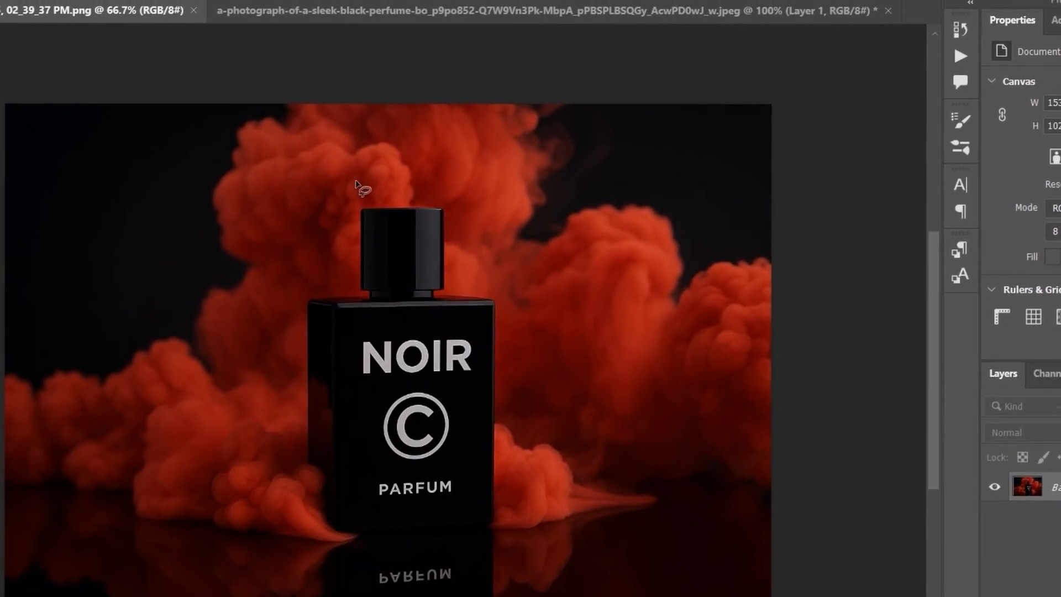
Step: Lasso the NOIR bottle with some surrounding smoke in the ChatGPT image and paste it into the cleaned-up smoke background document
{"action": "mouse_move", "coordinate": [351, 183]}
{"action": "left_mouse_down"}
{"action": "mouse_move", "coordinate": [288, 219]}
{"action": "mouse_move", "coordinate": [272, 268]}
{"action": "mouse_move", "coordinate": [258, 596]}
{"action": "left_mouse_up"}
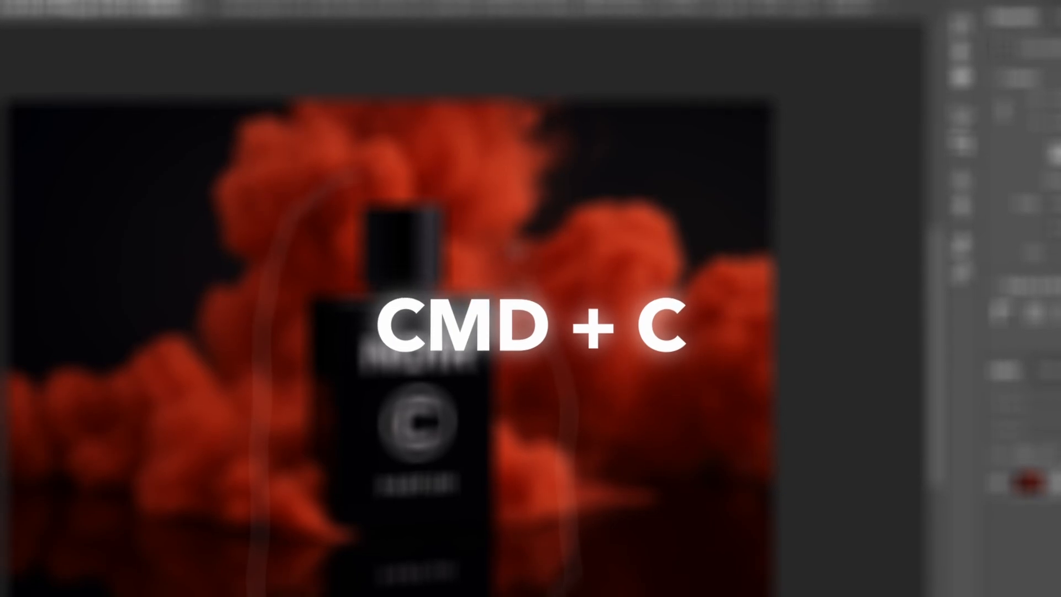
{"action": "mouse_move", "coordinate": [497, 232]}
{"action": "left_mouse_down"}
{"action": "mouse_move", "coordinate": [479, 193]}
{"action": "mouse_move", "coordinate": [396, 165]}
{"action": "mouse_move", "coordinate": [337, 183]}
{"action": "left_mouse_up"}
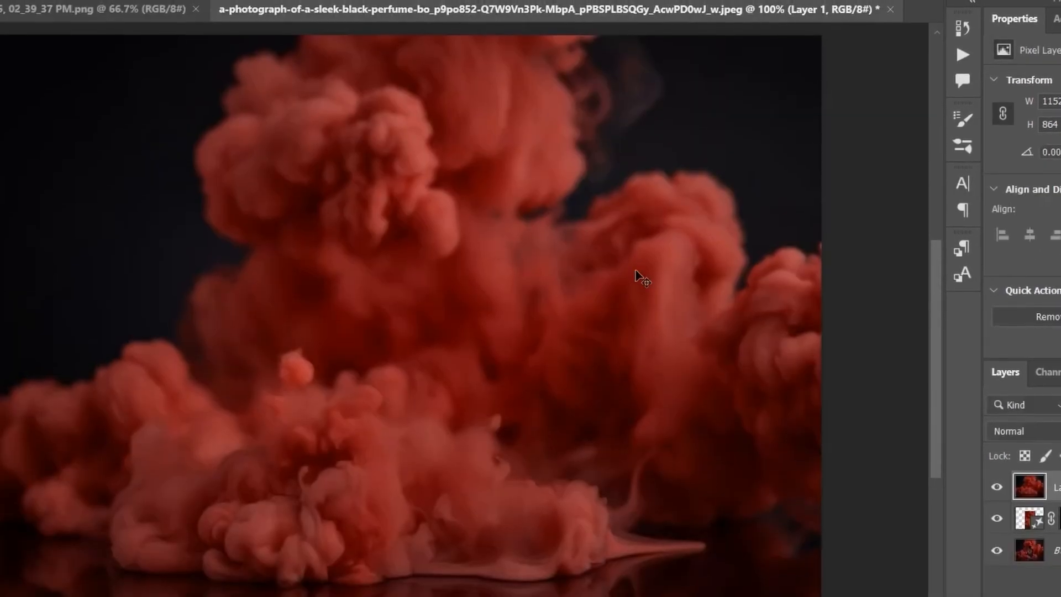
{"action": "key", "text": "ctrl+v"}
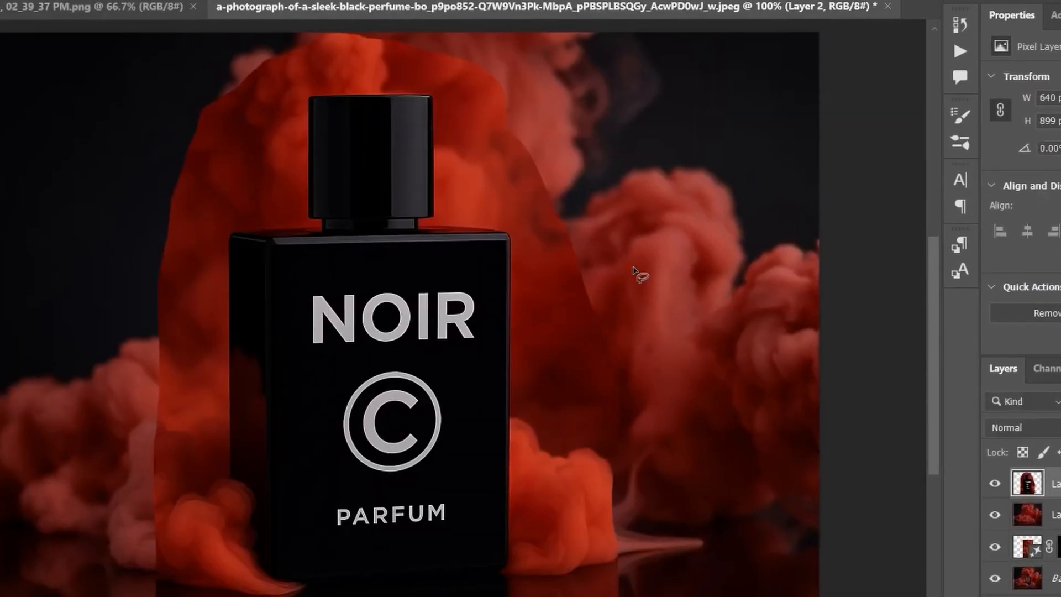
Step: Scale the pasted NOIR bottle layer down to about 407 by 573 px and position it over the smoke near the reflective surface
{"action": "key", "text": "ctrl+t"}
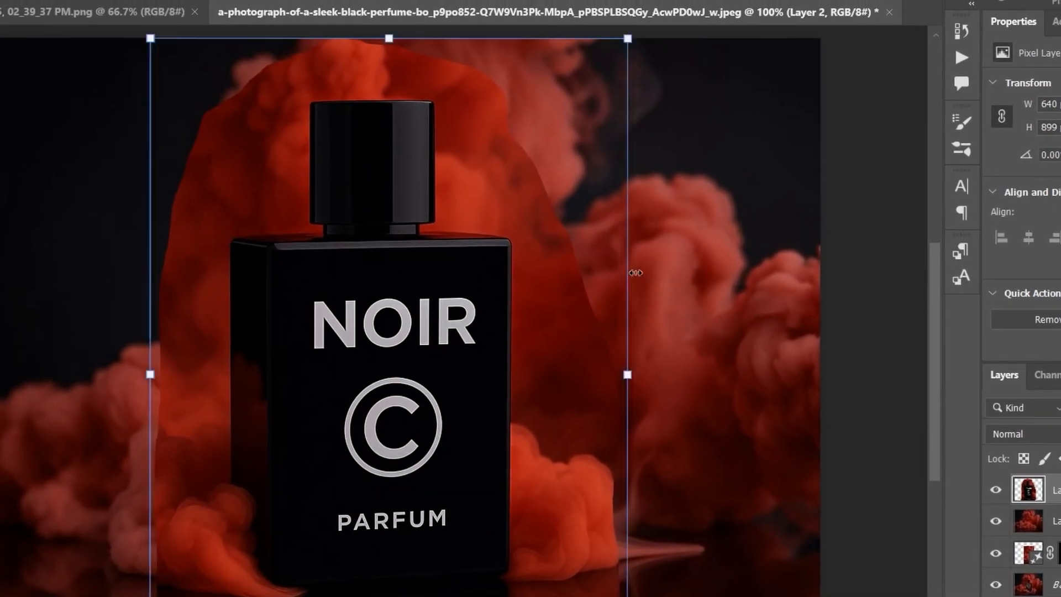
{"action": "left_click_drag", "start_coordinate": [627, 39], "coordinate": [453, 219]}
{"action": "left_click_drag", "start_coordinate": [397, 364], "coordinate": [508, 343]}
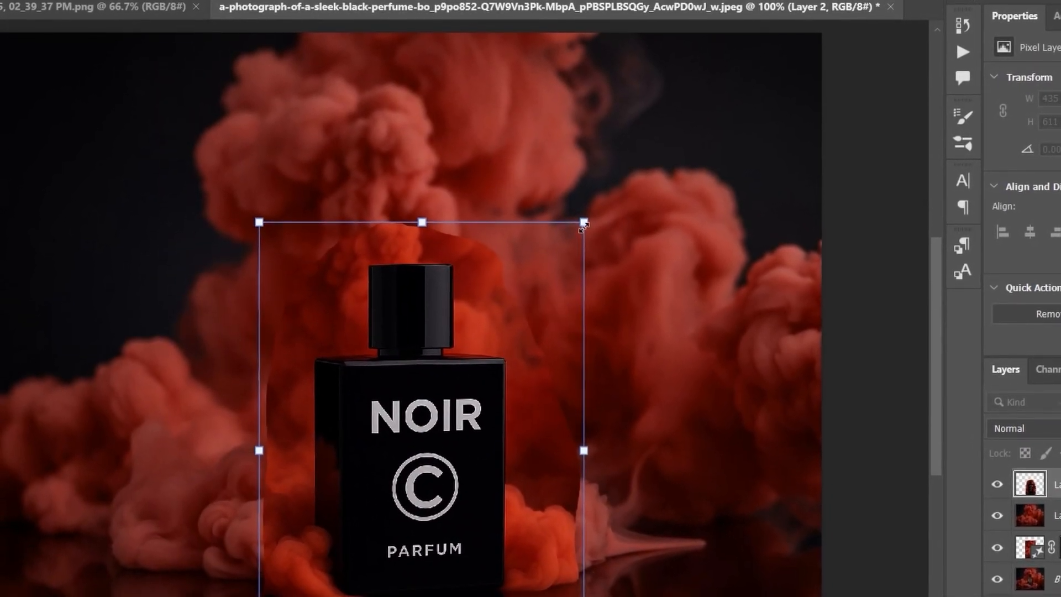
{"action": "left_click_drag", "start_coordinate": [584, 223], "coordinate": [559, 239]}
{"action": "left_click_drag", "start_coordinate": [539, 293], "coordinate": [552, 296]}
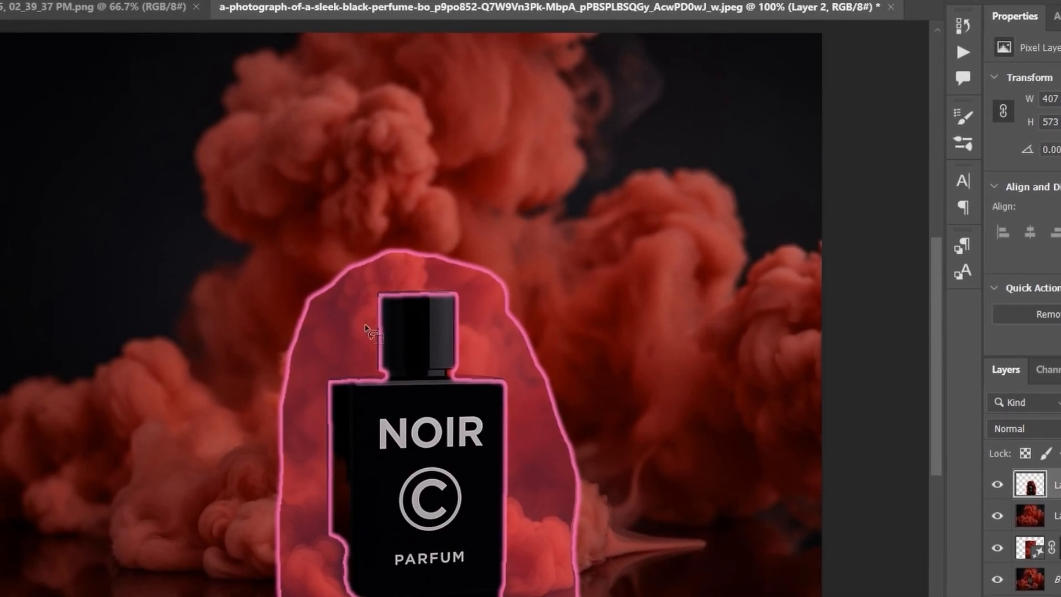
{"action": "key", "text": "Return"}
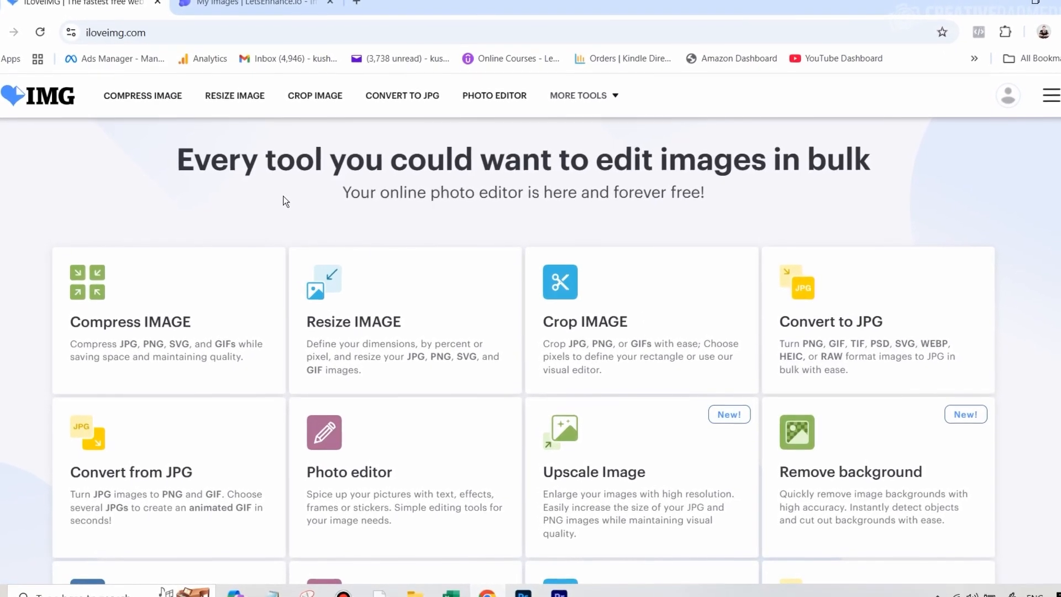
Step: Switch to the LetsEnhance image enhancer page
{"action": "left_click", "coordinate": [249, 3]}
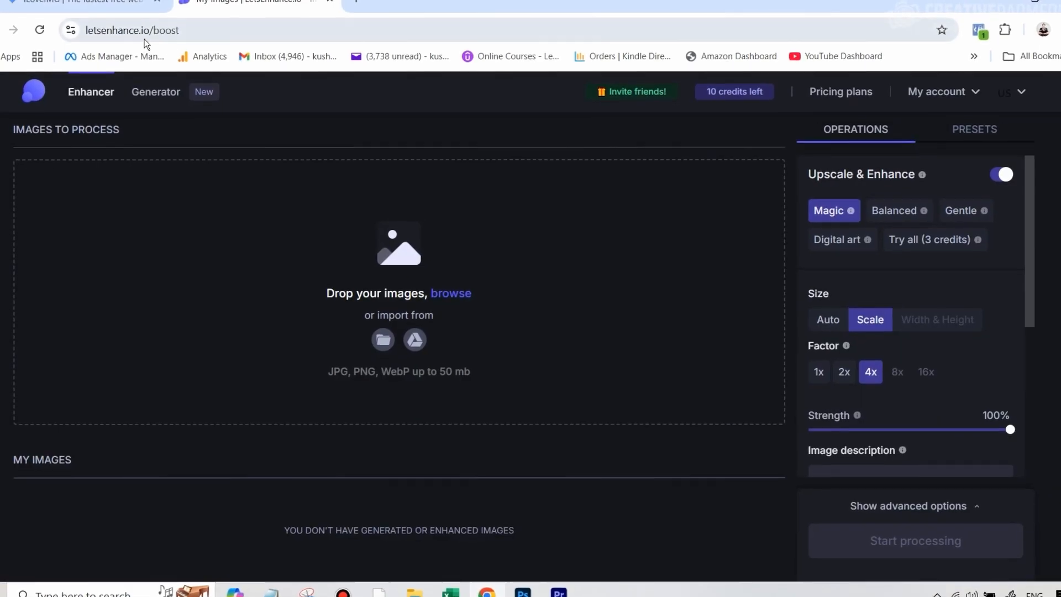